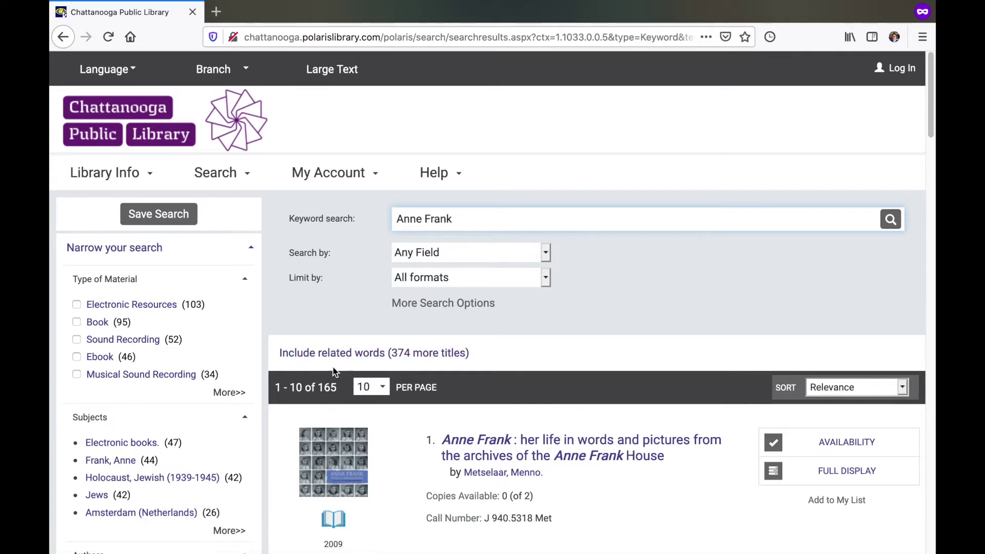
Step: Browse the Anne Frank results by format and view the online access page of the ebook "Anne Frank the book, the life, the afterlife"
scroll(346, 396, "down", 1)
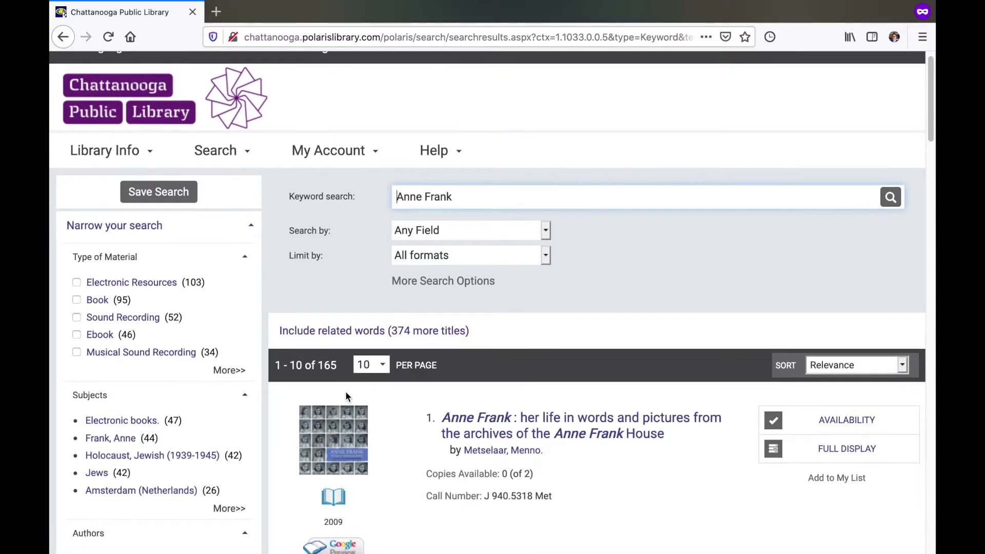
scroll(346, 397, "down", 5)
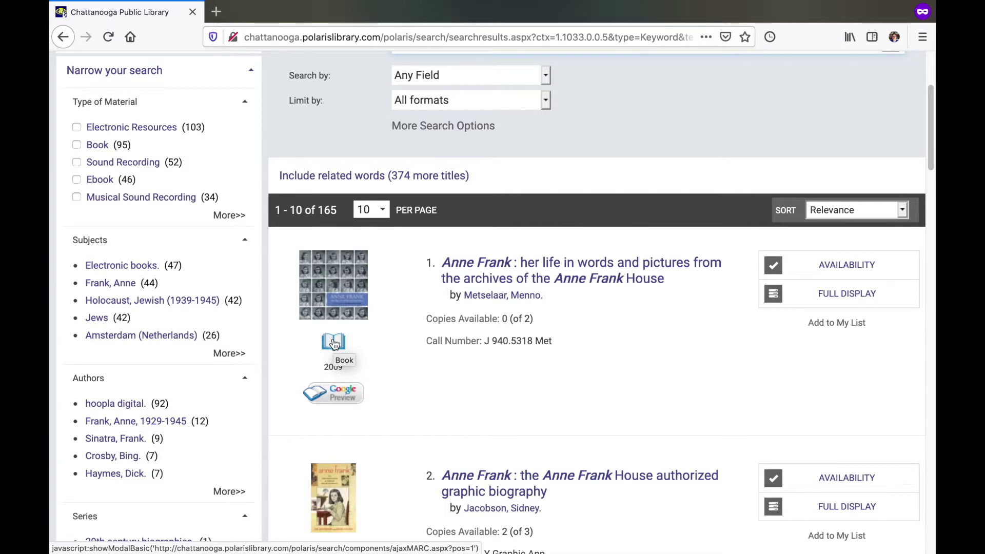
scroll(334, 344, "down", 10)
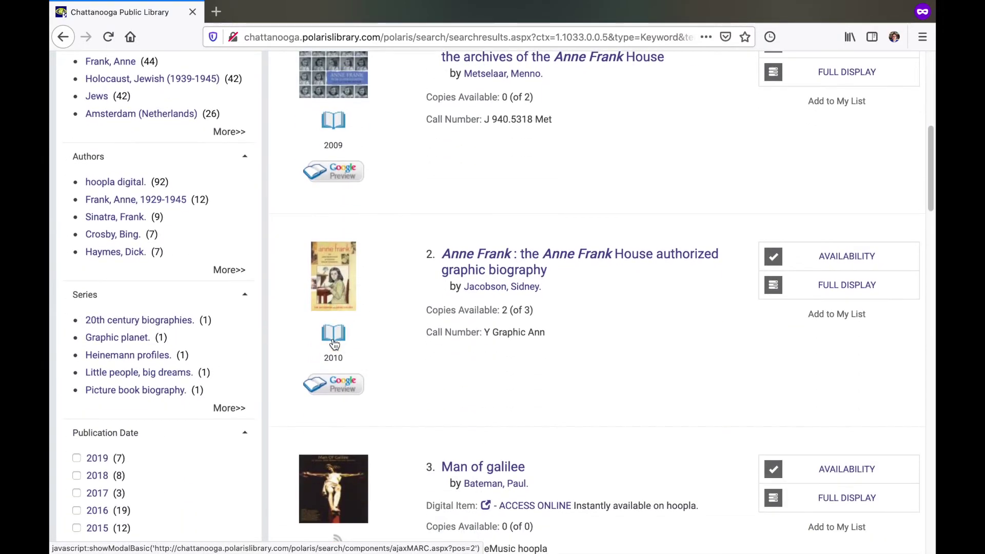
scroll(335, 344, "down", 3)
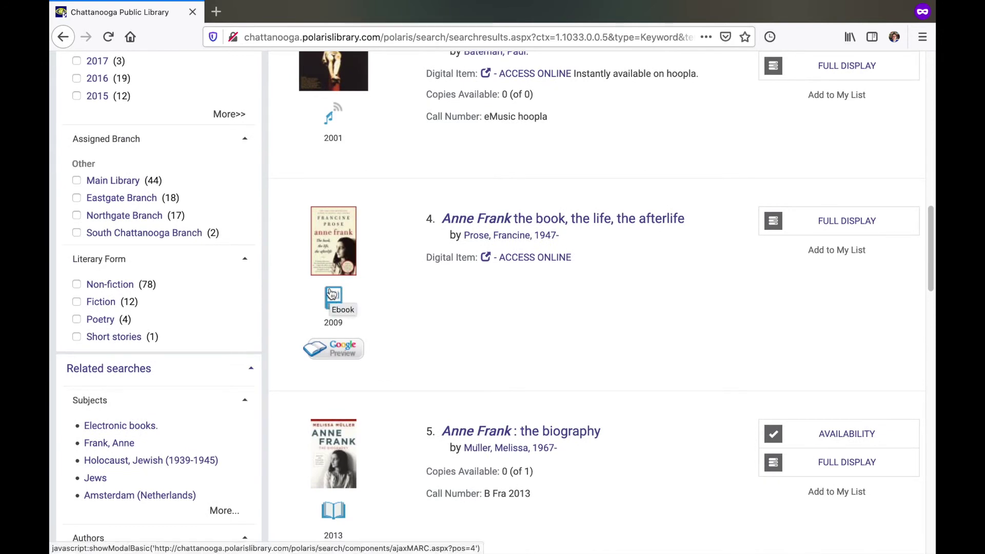
left_click(543, 259)
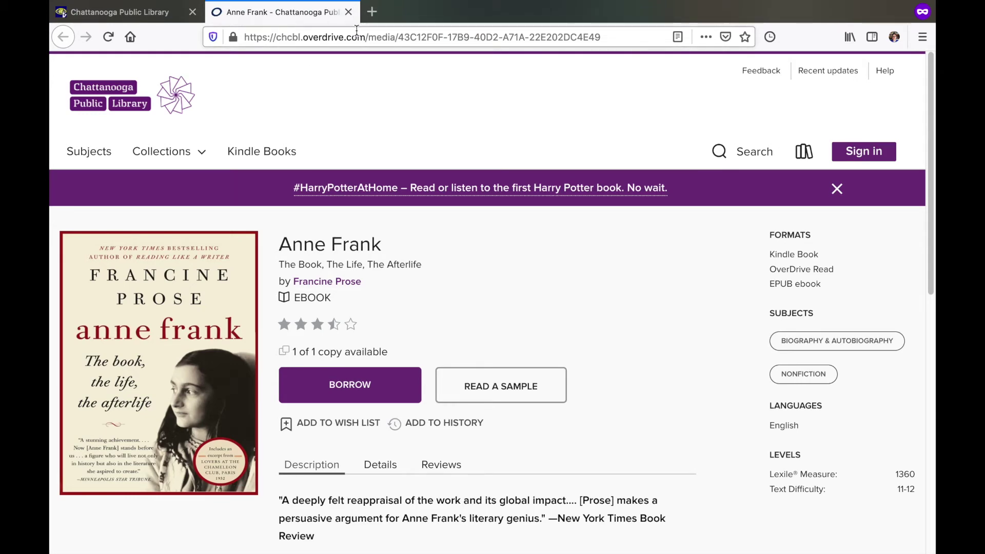
left_click(349, 11)
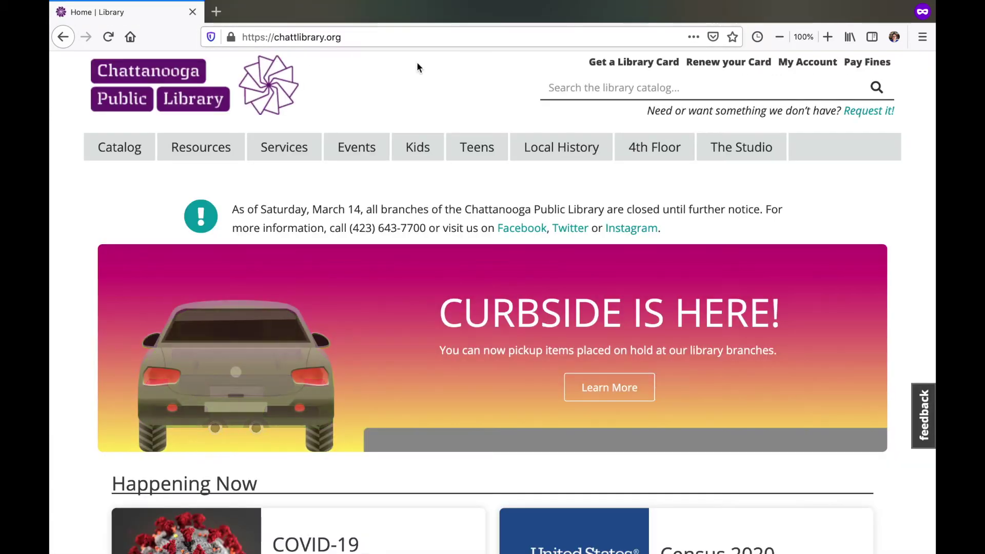
Step: Open the library's Streaming and Downloads resources and the eMaterials Tutorial video there
left_click(193, 160)
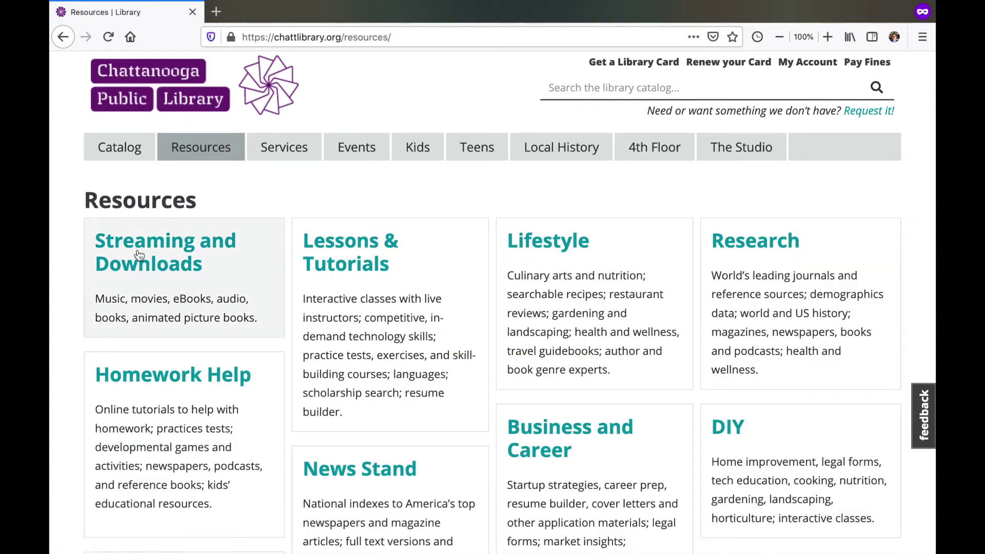
left_click(139, 255)
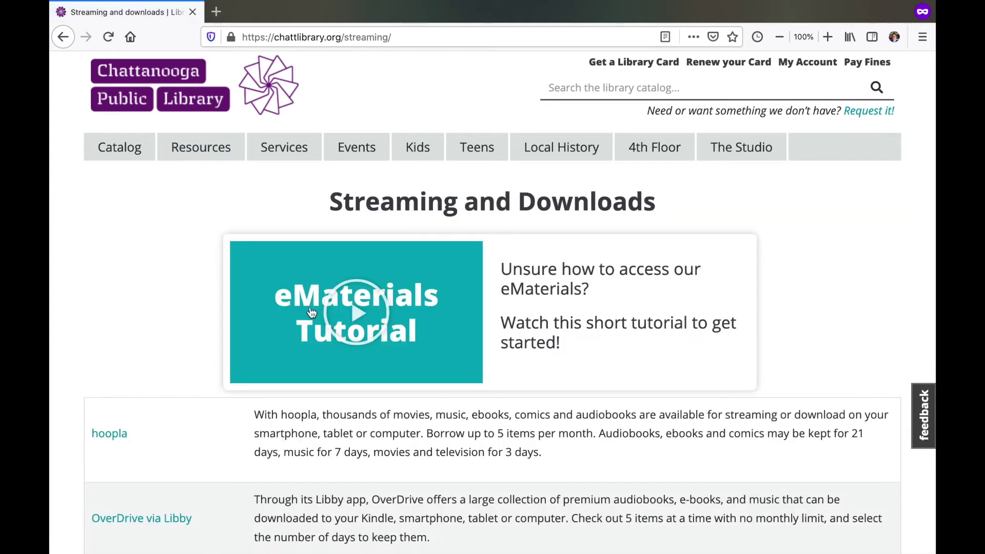
left_click(363, 312)
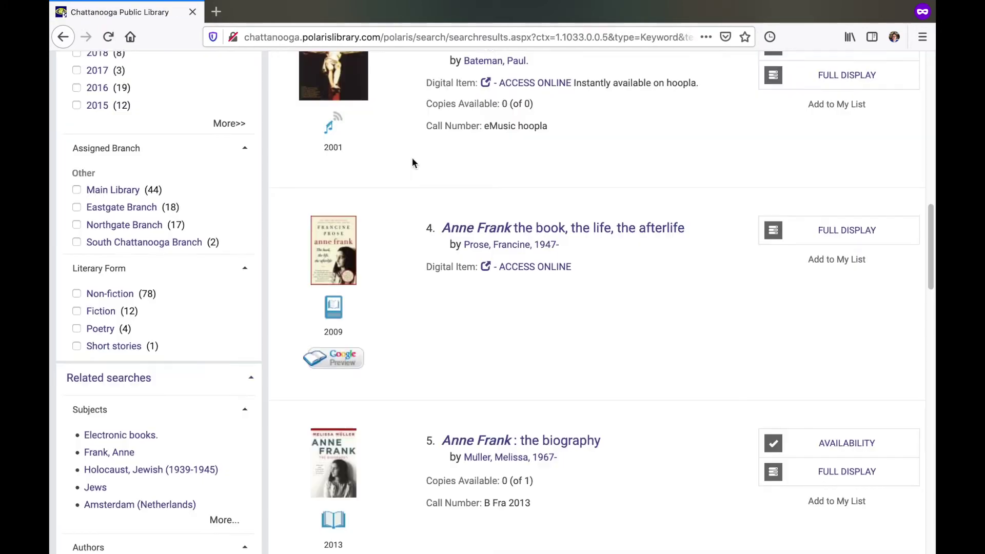
Step: Narrow the Anne Frank search results to the Fiction literary form
scroll(412, 158, "up", 10)
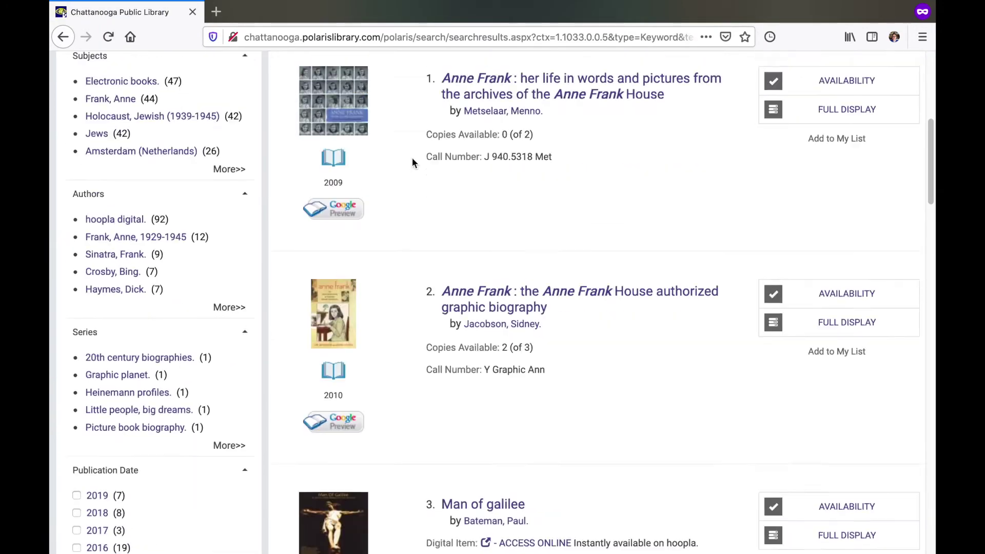
scroll(412, 159, "up", 5)
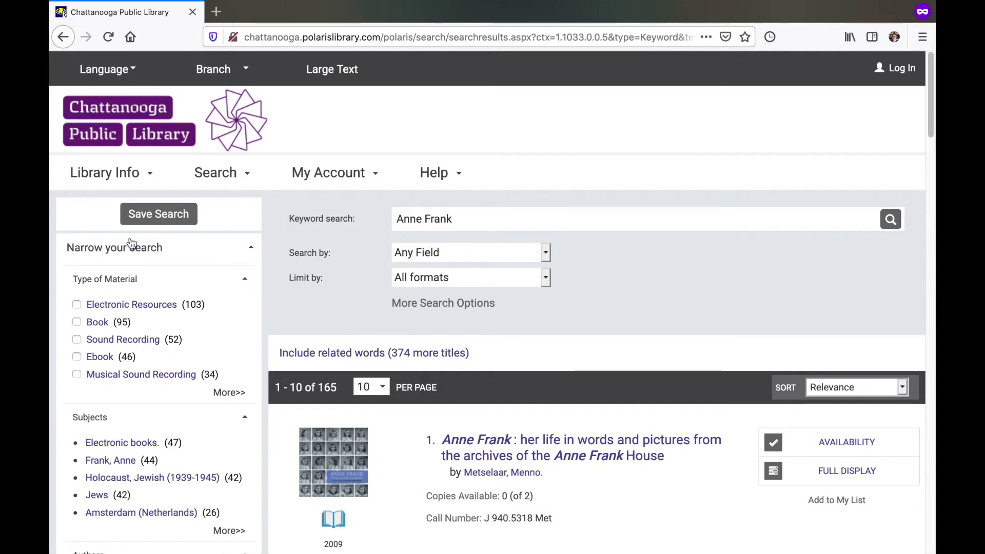
scroll(180, 250, "down", 10)
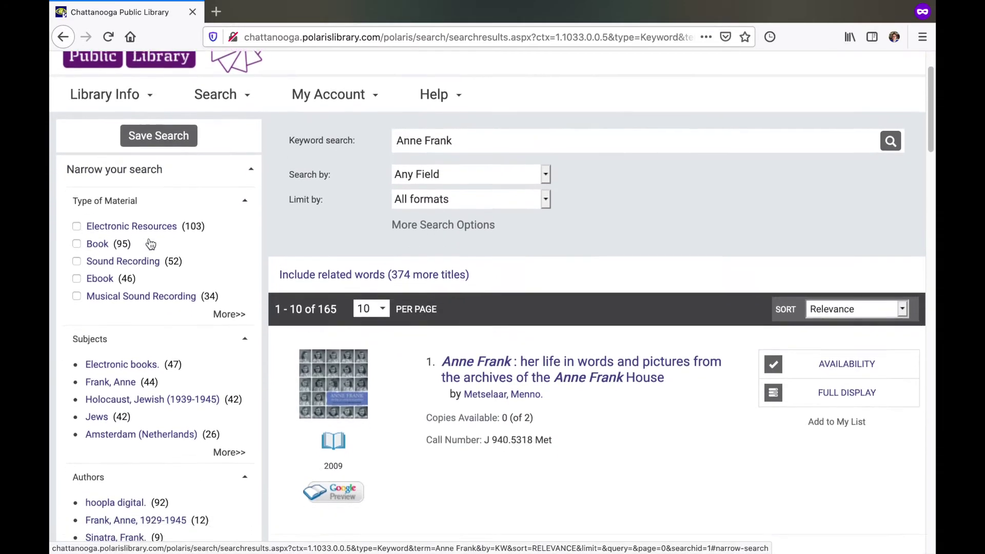
scroll(151, 242, "down", 10)
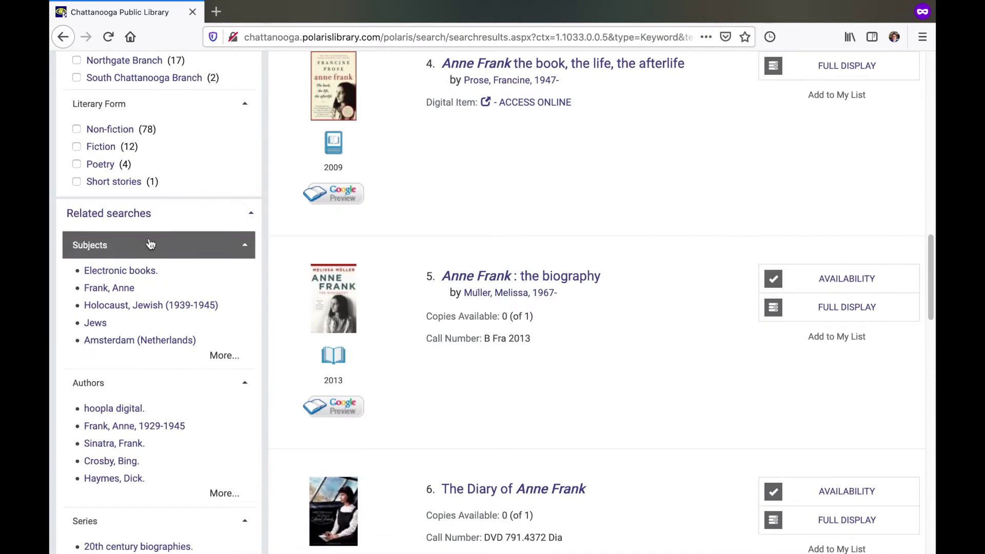
left_click(77, 147)
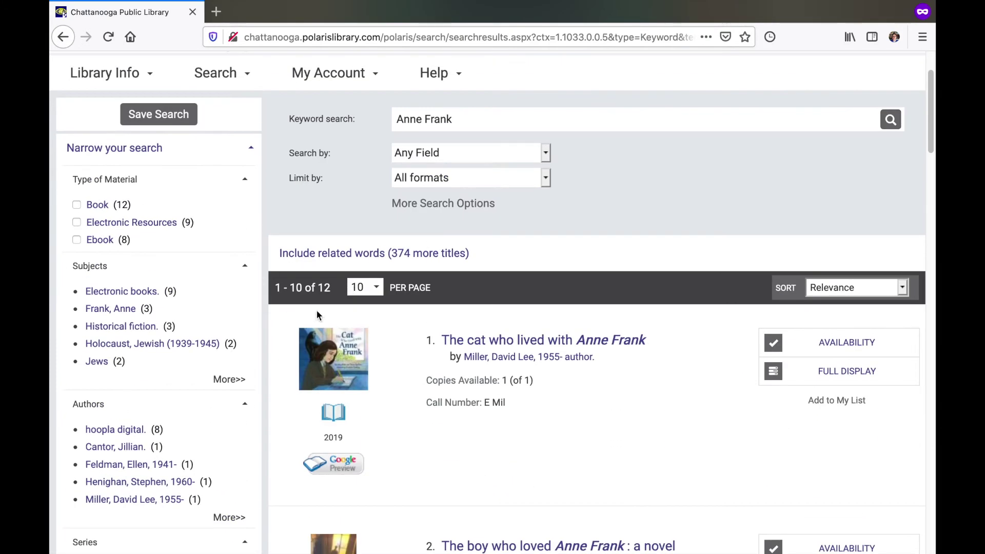
Step: Remove the Fiction filter from the Anne Frank search results
scroll(265, 292, "down", 10)
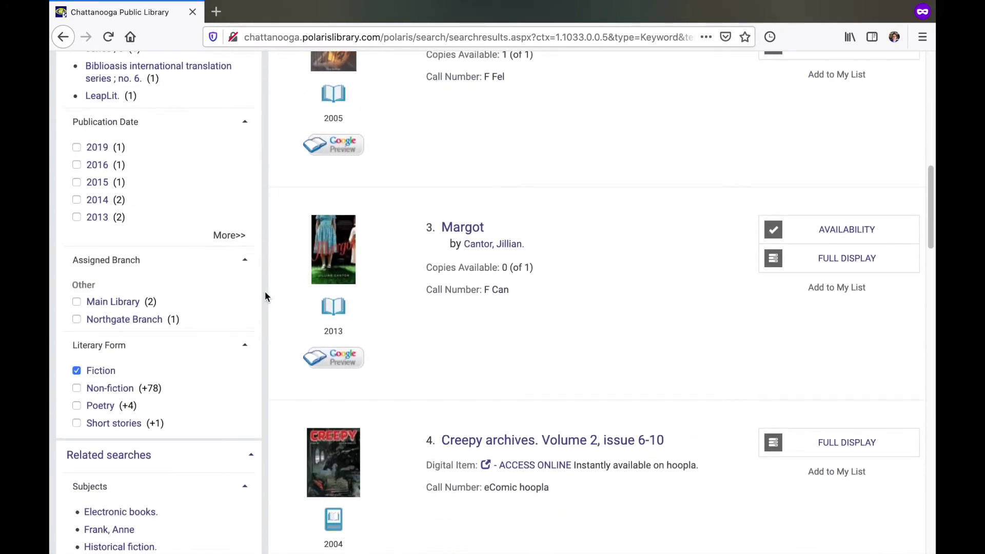
left_click(76, 349)
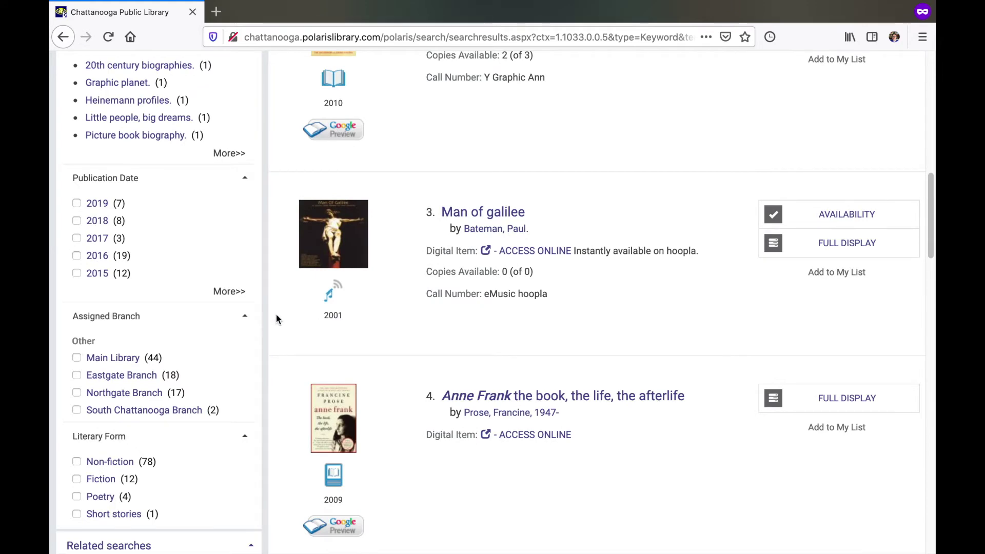
scroll(278, 312, "up", 10)
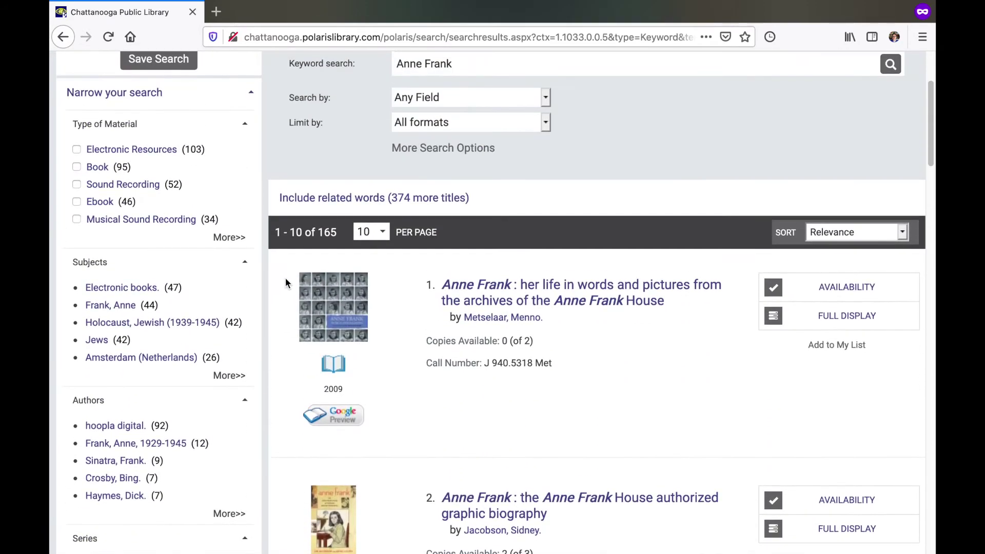
Step: Apply the Fiction literary form filter to the Anne Frank results again
scroll(261, 326, "down", 5)
scroll(261, 325, "down", 6)
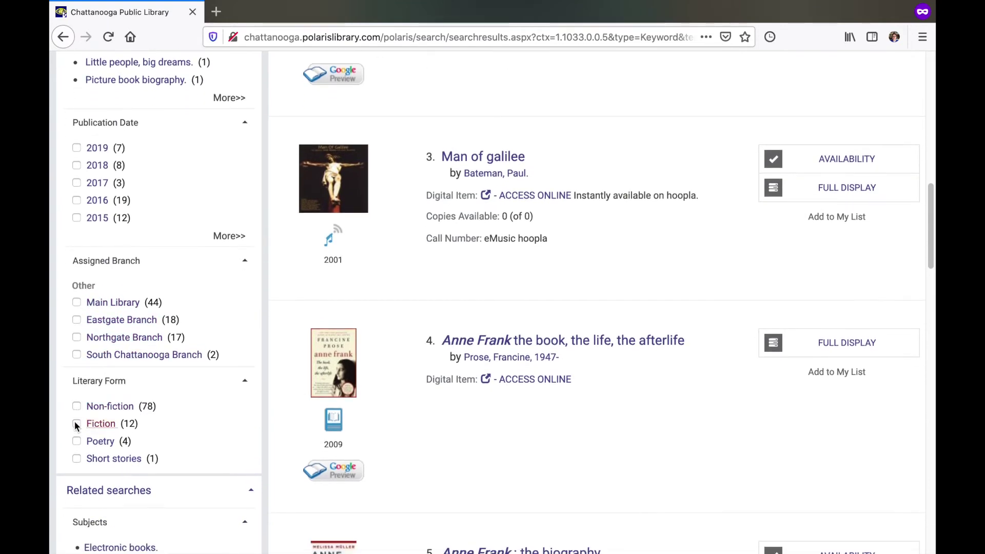
left_click(76, 424)
Step: Try a new keyword search for "Holocaust" in place of Anne Frank
scroll(264, 297, "up", 15)
left_click(481, 223)
key("ctrl+a")
type("Holo")
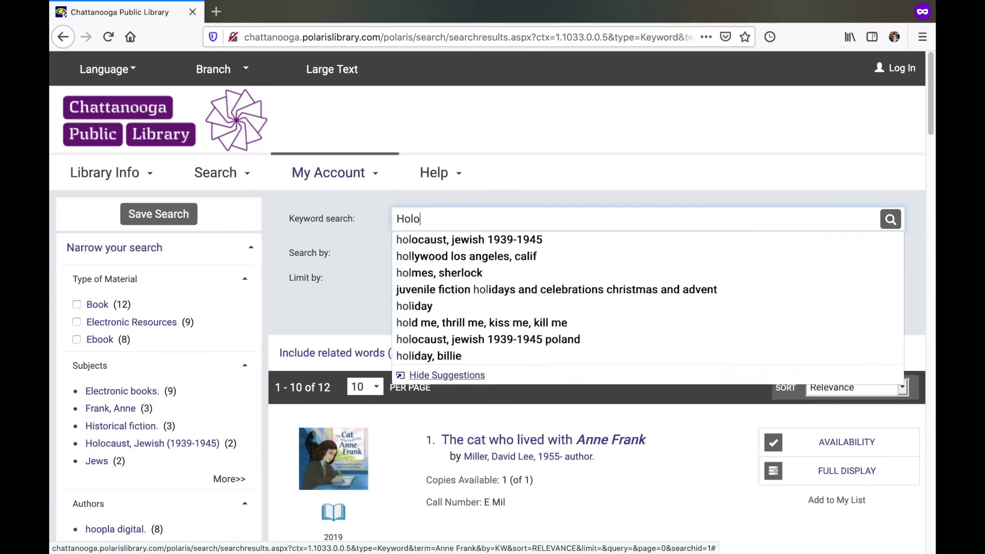
type("caust")
left_click(893, 221)
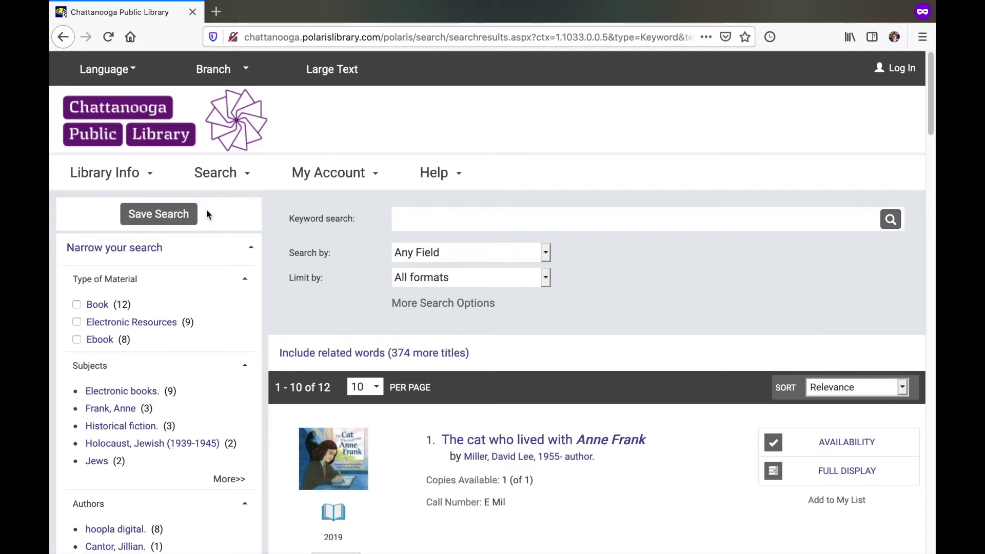
Step: Start saving the current search, accept the personal data notice and name the search "Anne Frank Project"
left_click(177, 219)
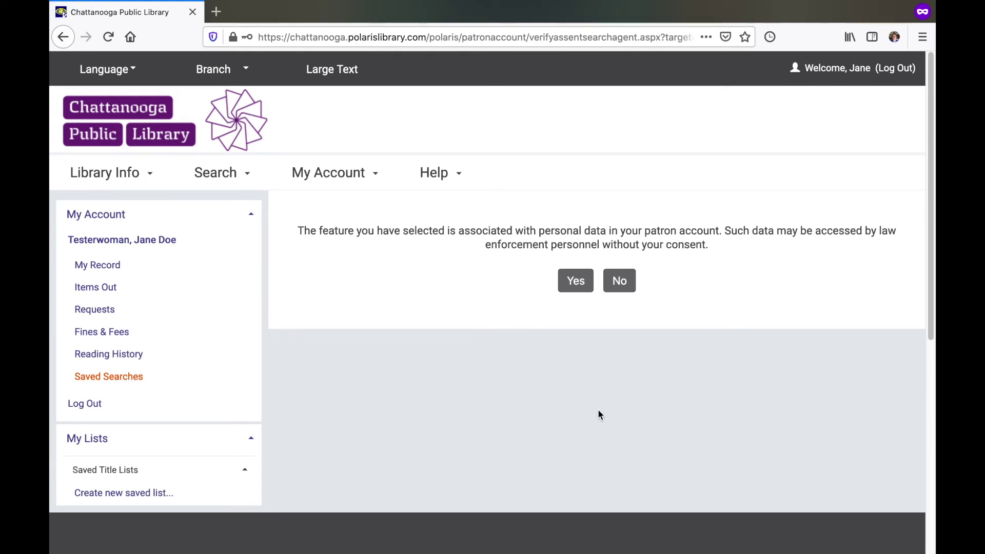
left_click(577, 281)
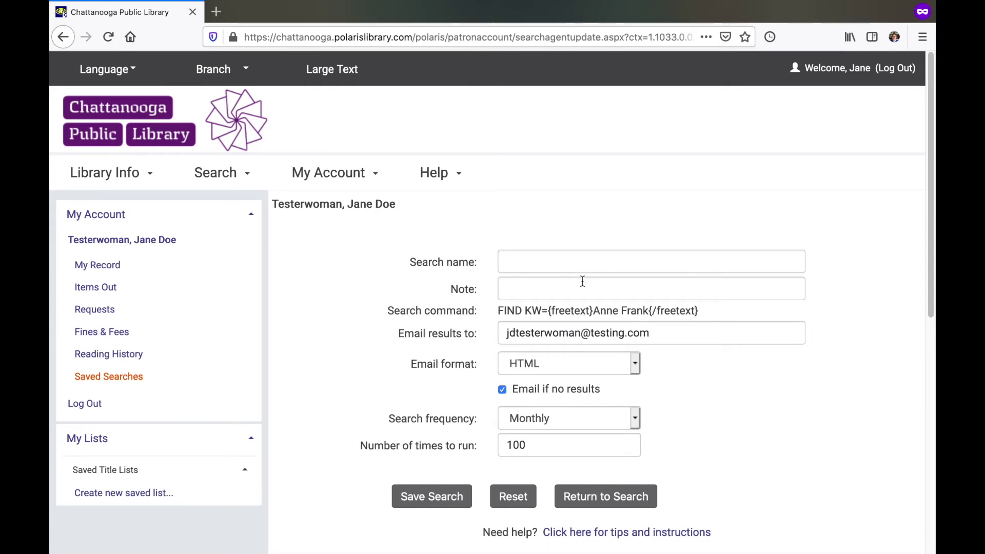
left_click(551, 262)
type("Anne Frank Project")
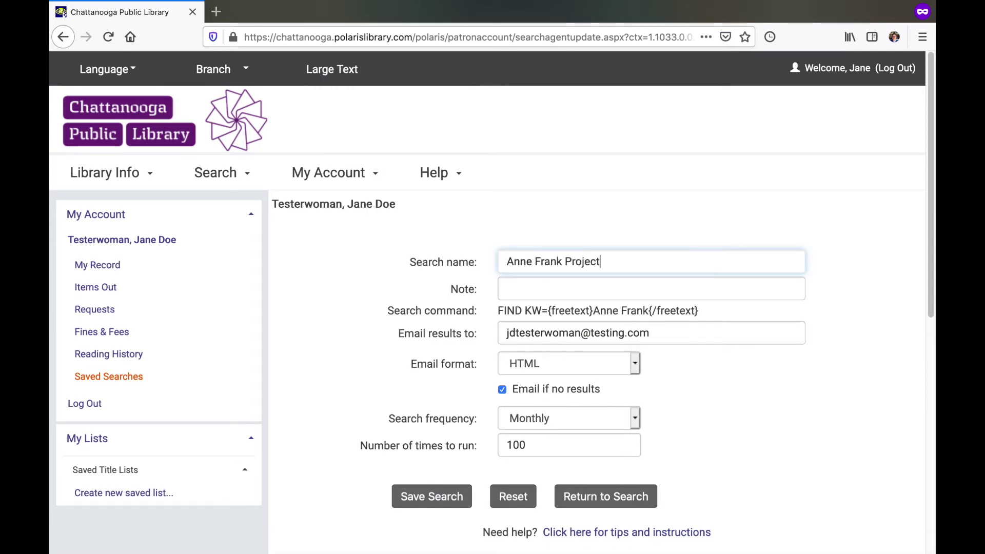
Step: Check the search frequency and number of runs, keeping Monthly and 100, and save the search
left_click(627, 417)
left_click(682, 428)
left_click_drag(582, 447, 504, 431)
left_click(670, 446)
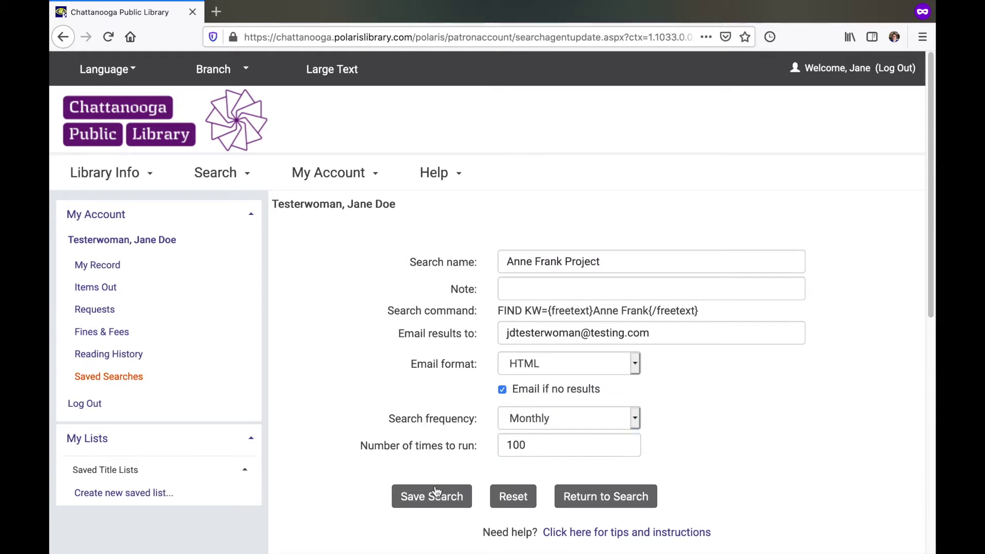
left_click(431, 497)
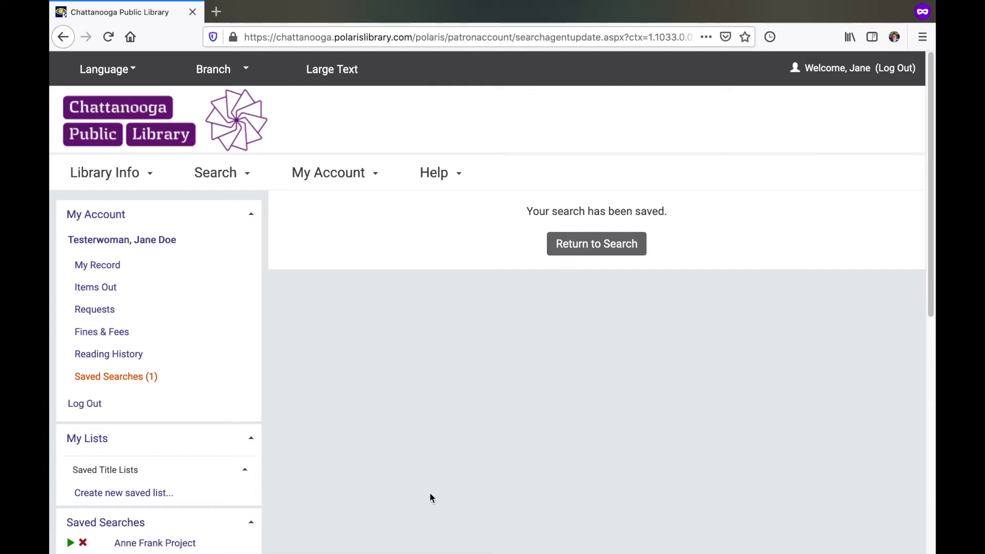
Step: Run the Anne Frank Project search from the account's saved searches
left_click(139, 379)
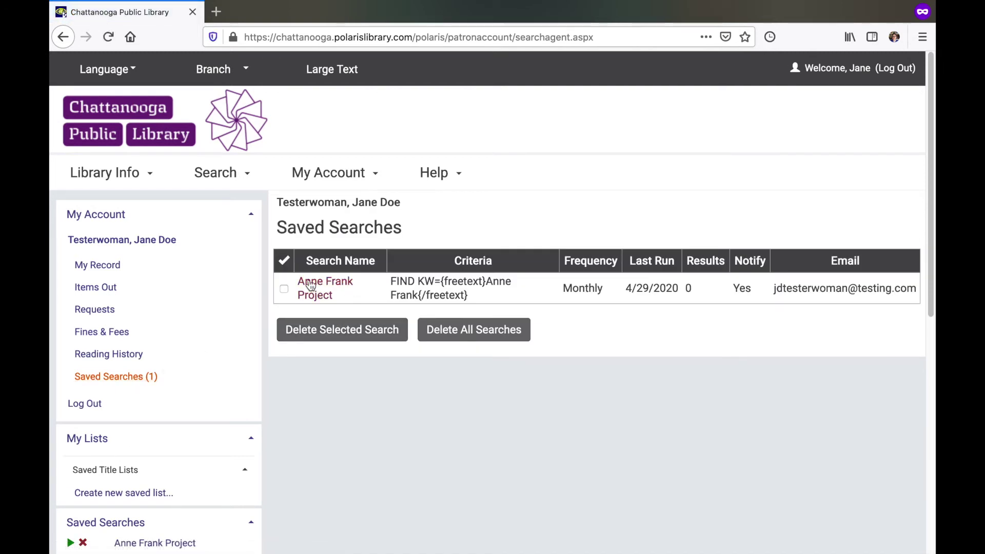
left_click(316, 296)
left_click(524, 344)
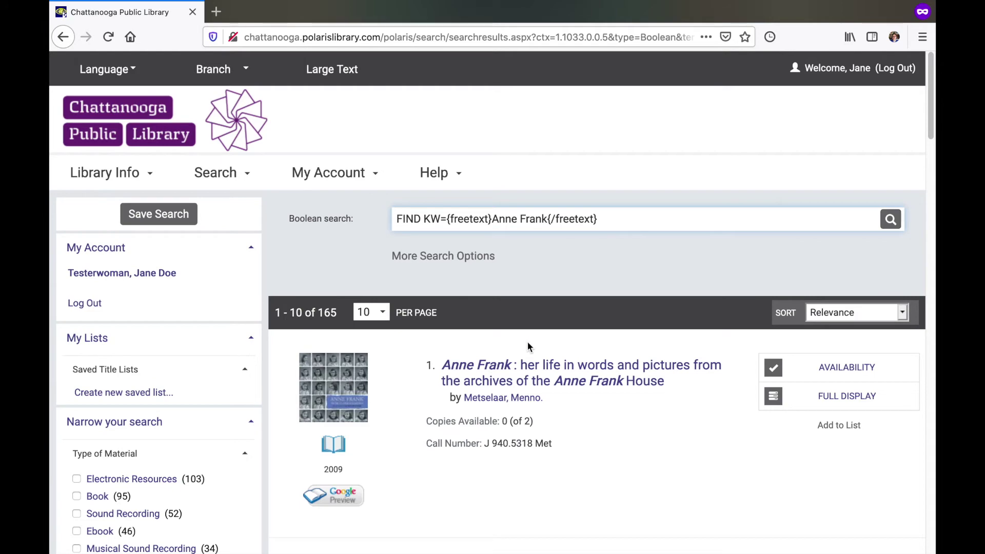
Step: Open the first result's full record and examine its branch availability, summary and professional reviews
left_click(516, 371)
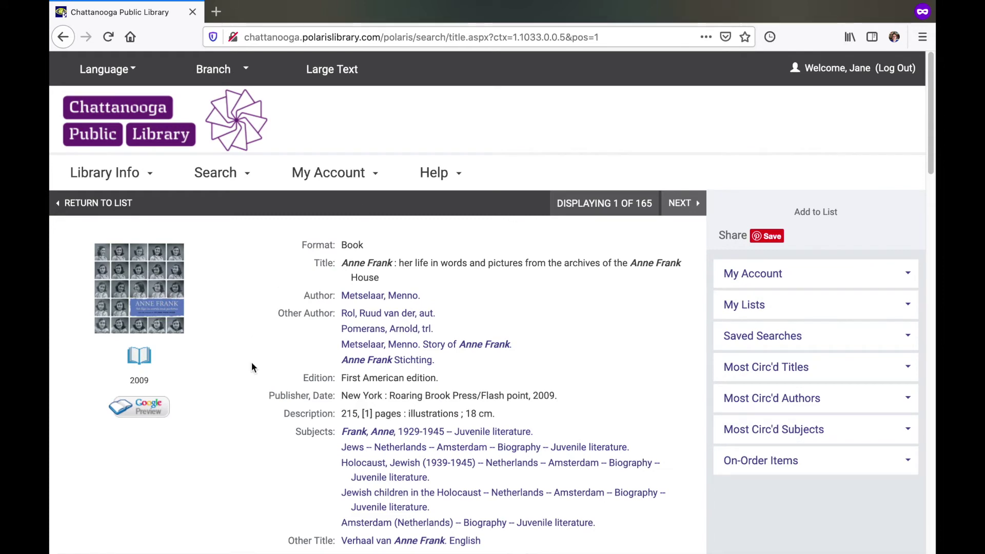
scroll(267, 391, "down", 13)
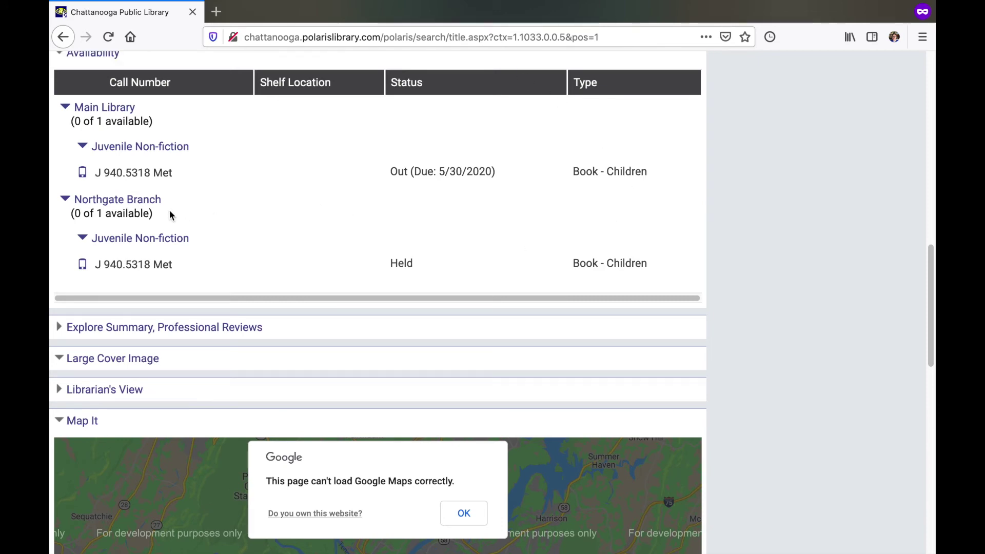
scroll(169, 213, "down", 2)
left_click(120, 275)
scroll(121, 274, "down", 3)
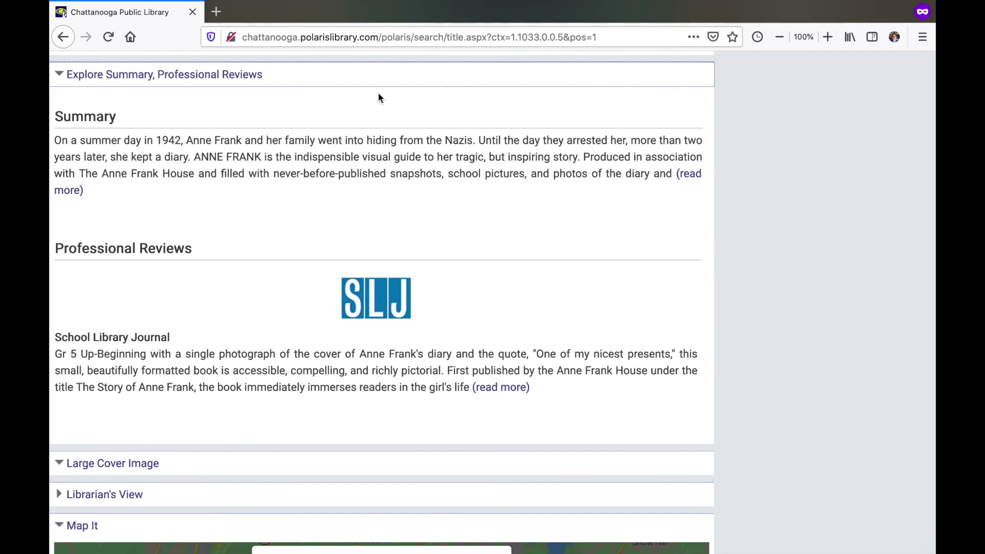
Step: Request the displayed Anne Frank book with Main Library as the pickup library, keep the 6/23/2020 activation date, and submit the request
scroll(379, 98, "up", 20)
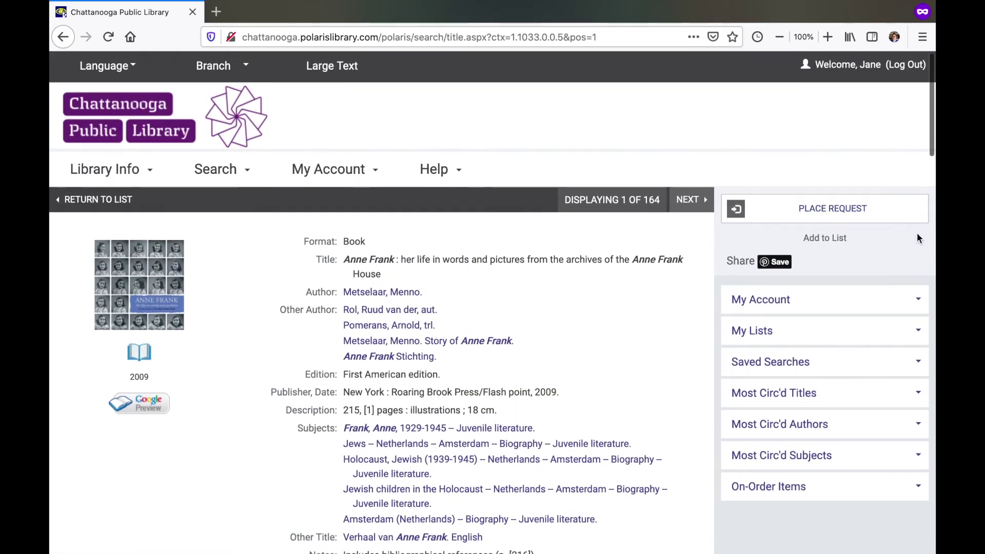
left_click(834, 210)
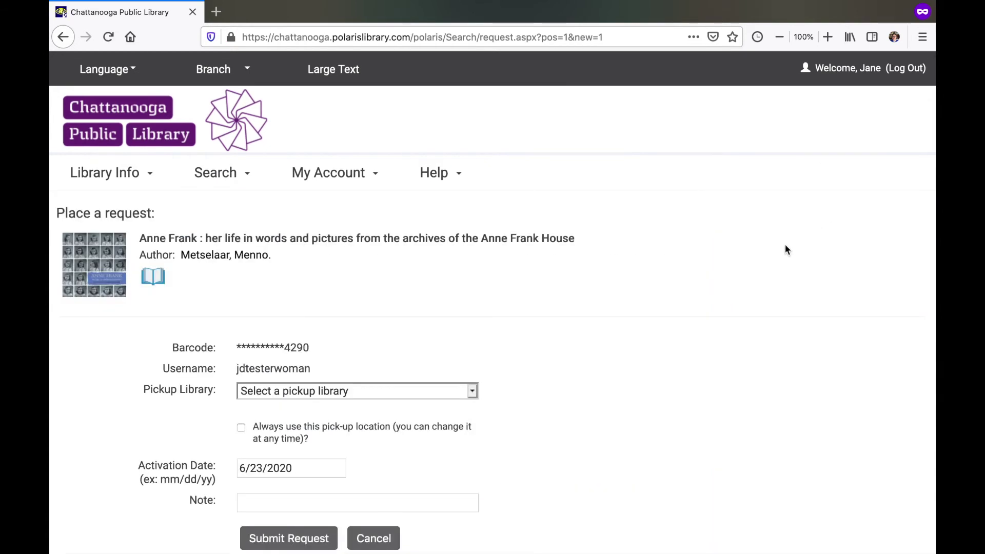
left_click(471, 391)
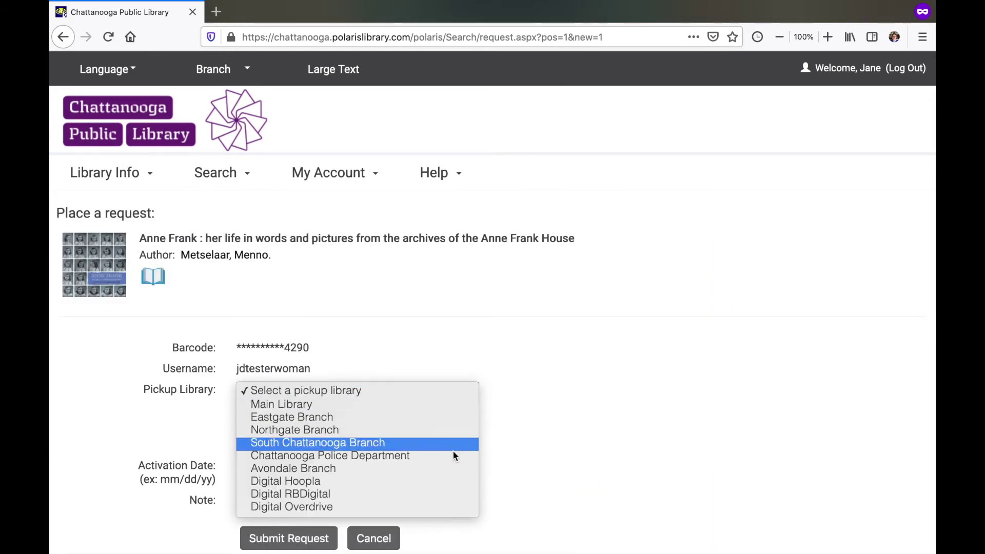
left_click(436, 405)
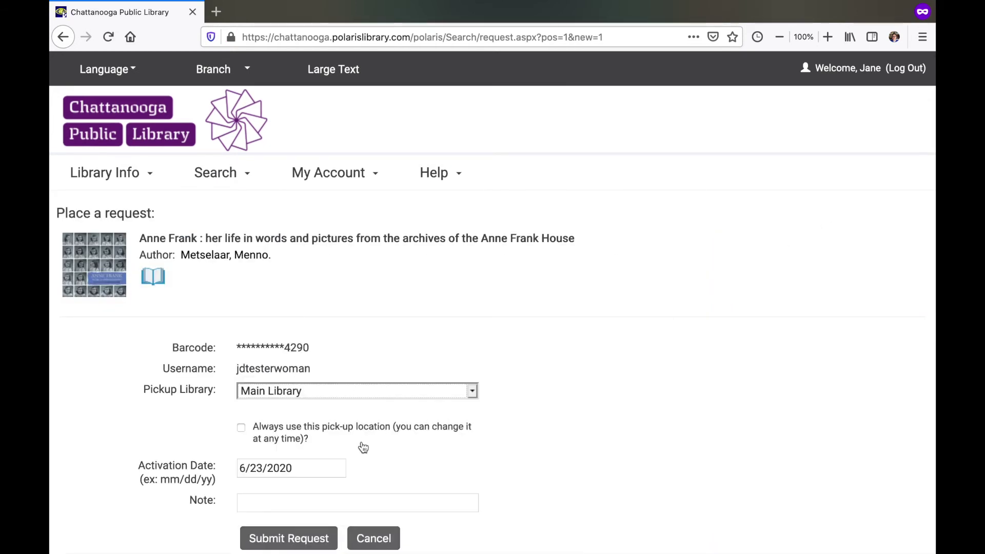
left_click(304, 469)
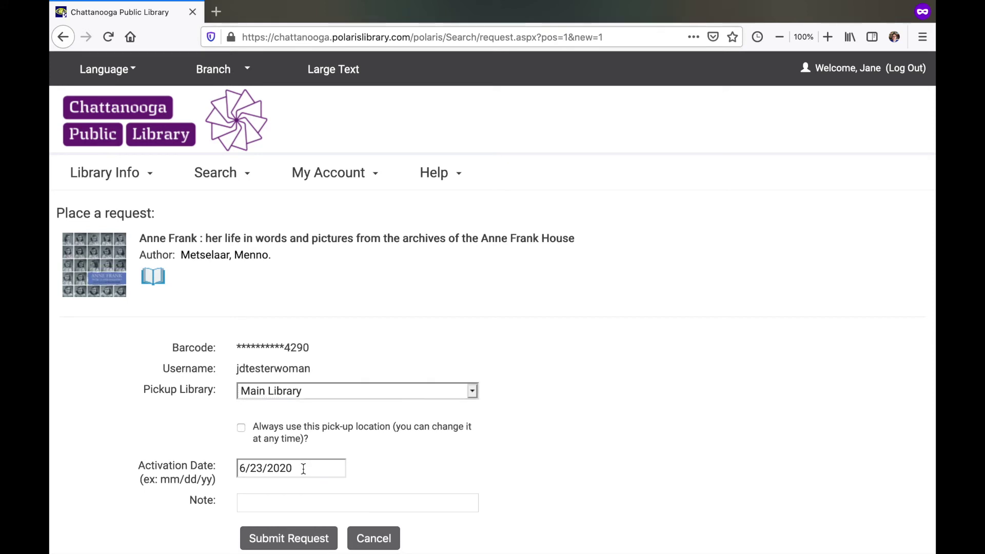
left_click(302, 546)
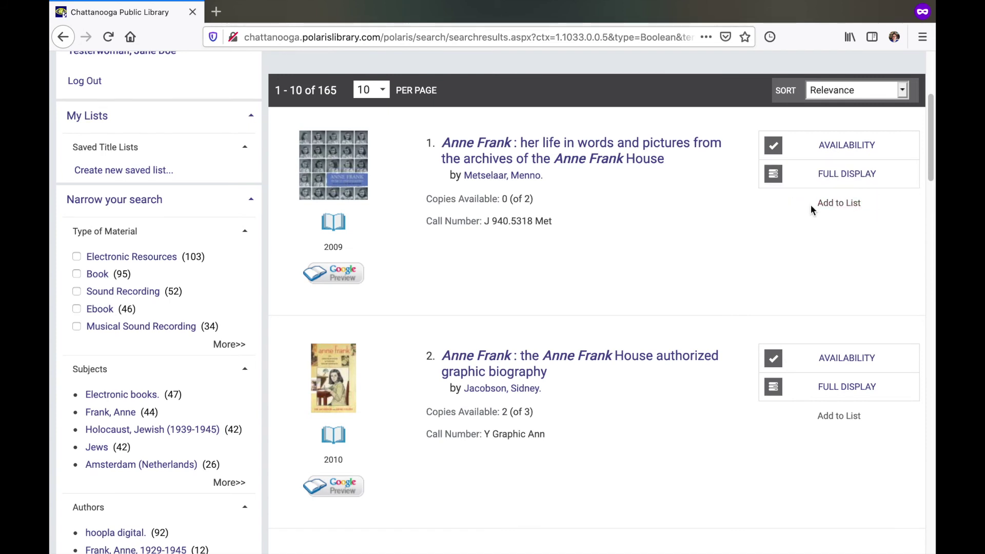
Step: Add the first search result to a new title list named "To Be Read", accepting the personal data notice
scroll(810, 204, "up", 5)
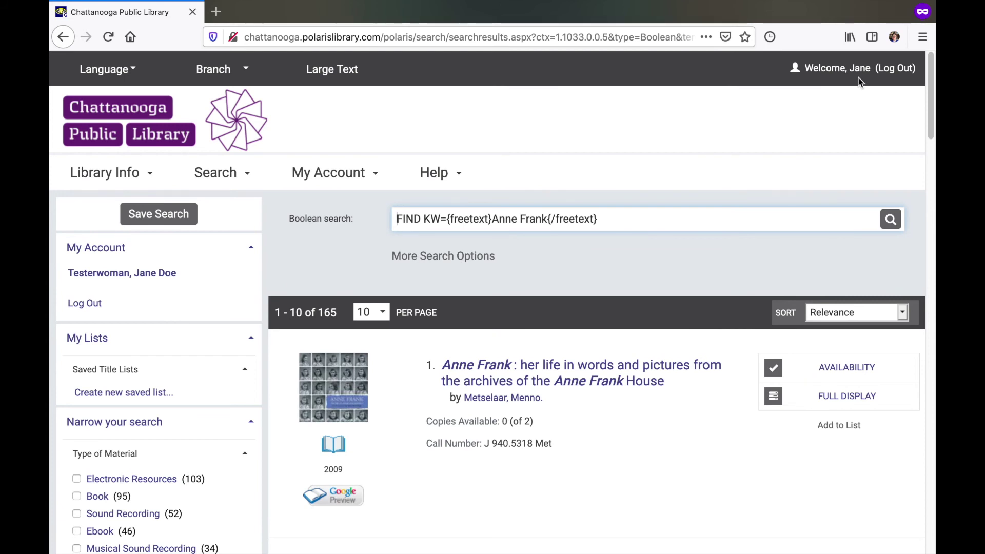
scroll(860, 83, "down", 4)
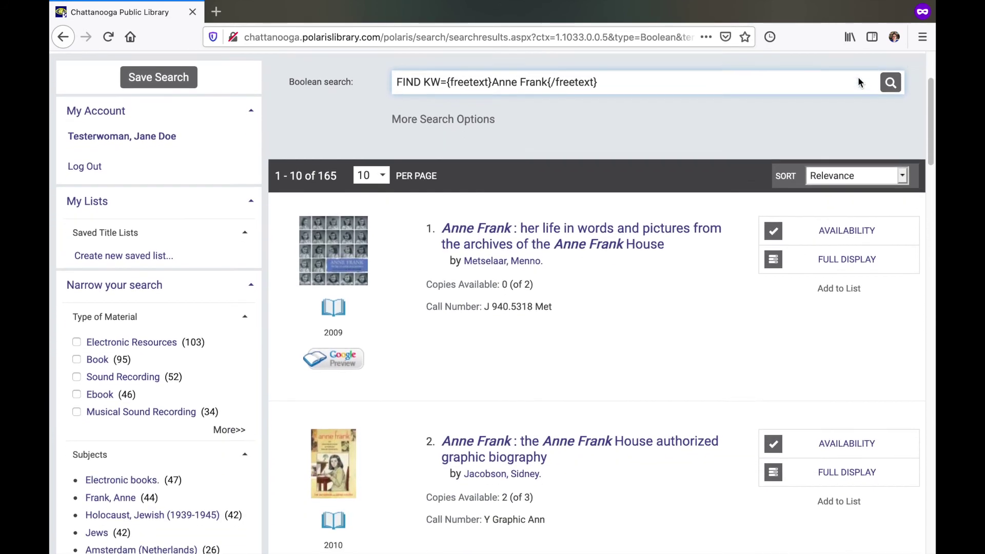
left_click(854, 217)
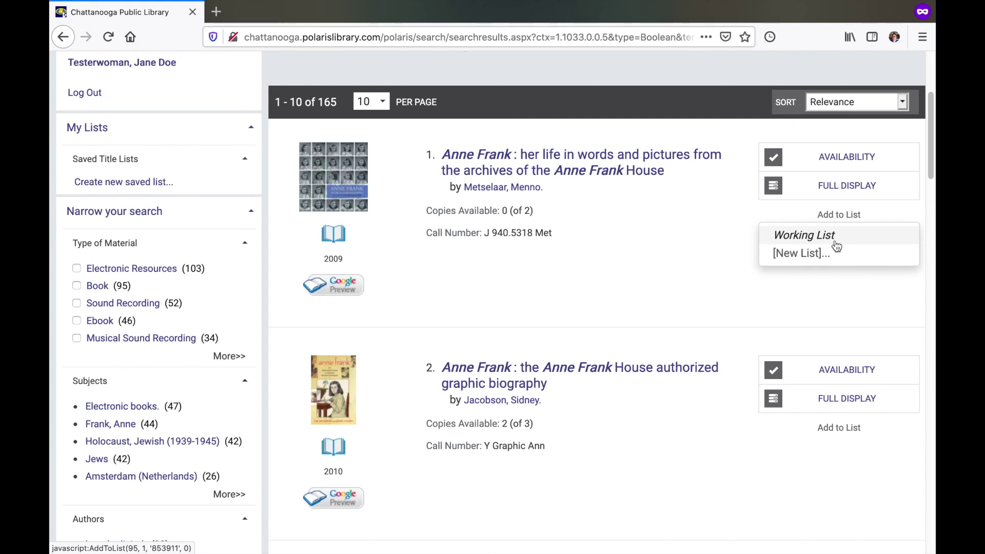
left_click(793, 260)
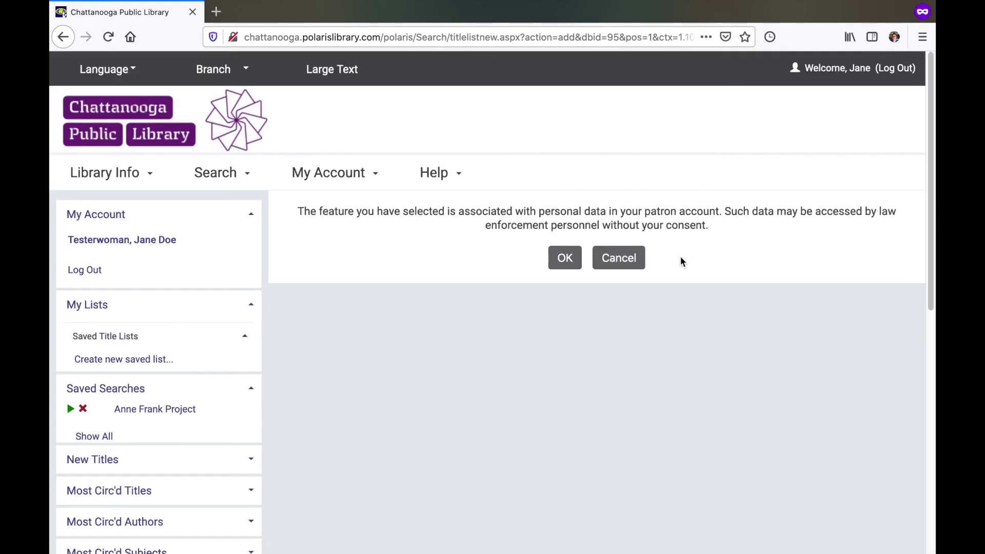
left_click(567, 257)
type("To Be Read")
left_click(636, 256)
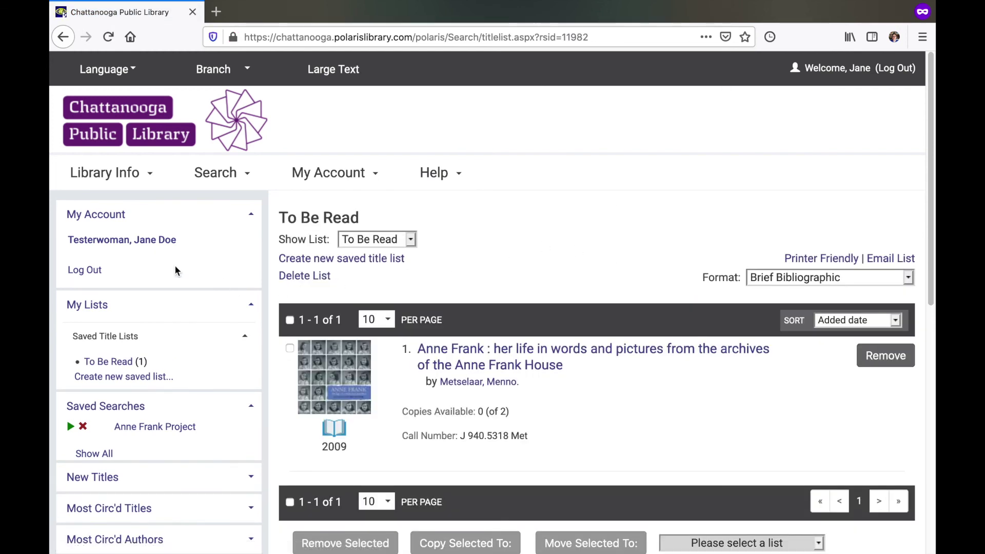